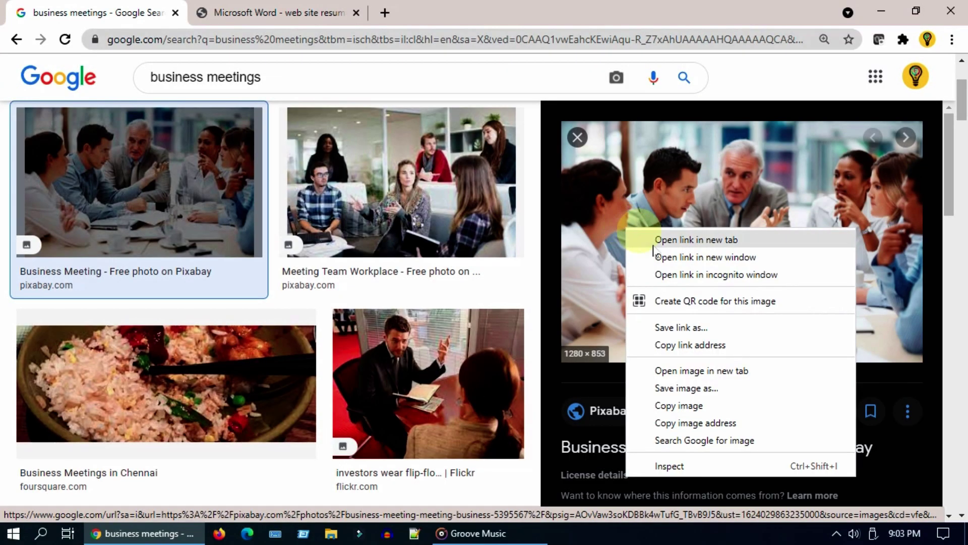
Step: Save the business meeting photo and the Sample Resume Format PDF to the Desktop from Chrome
click(686, 387)
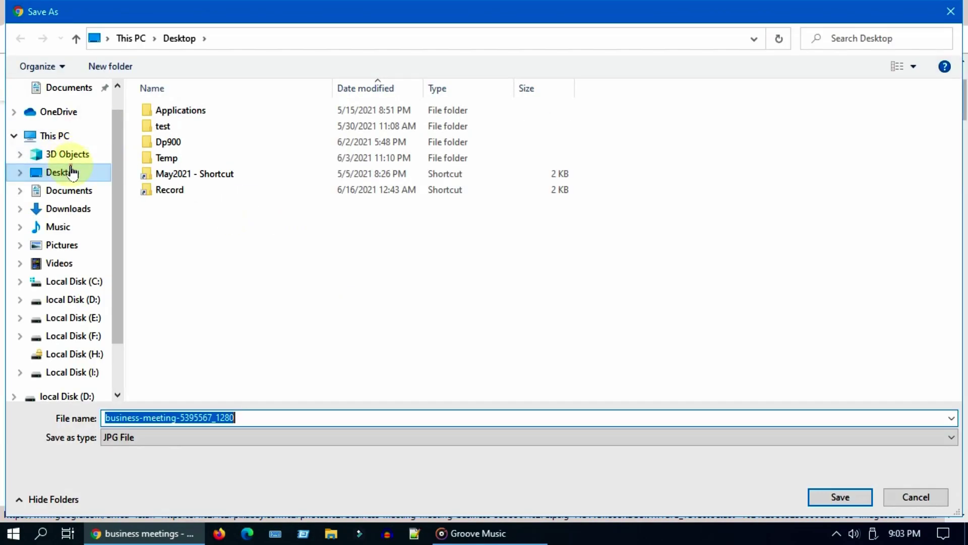
click(848, 499)
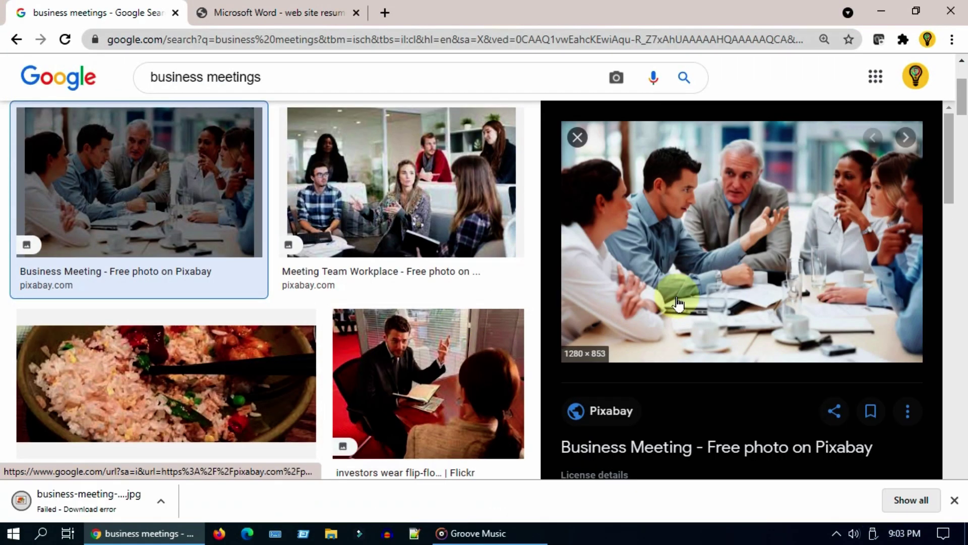
click(266, 10)
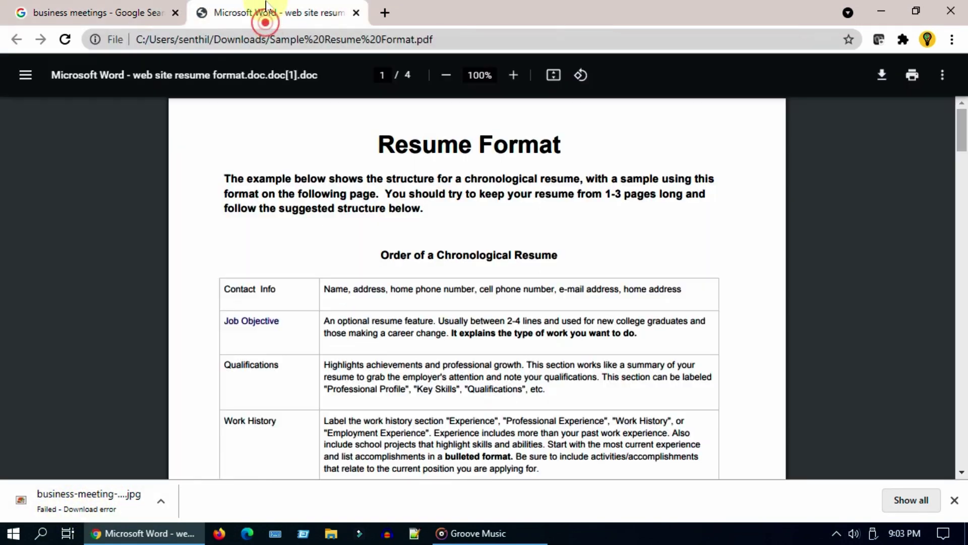
click(881, 74)
click(66, 172)
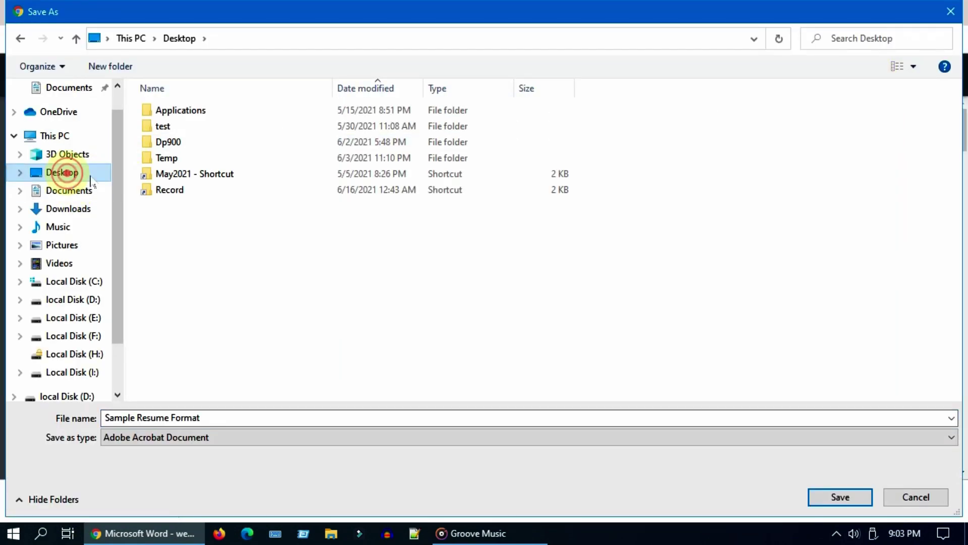
click(840, 497)
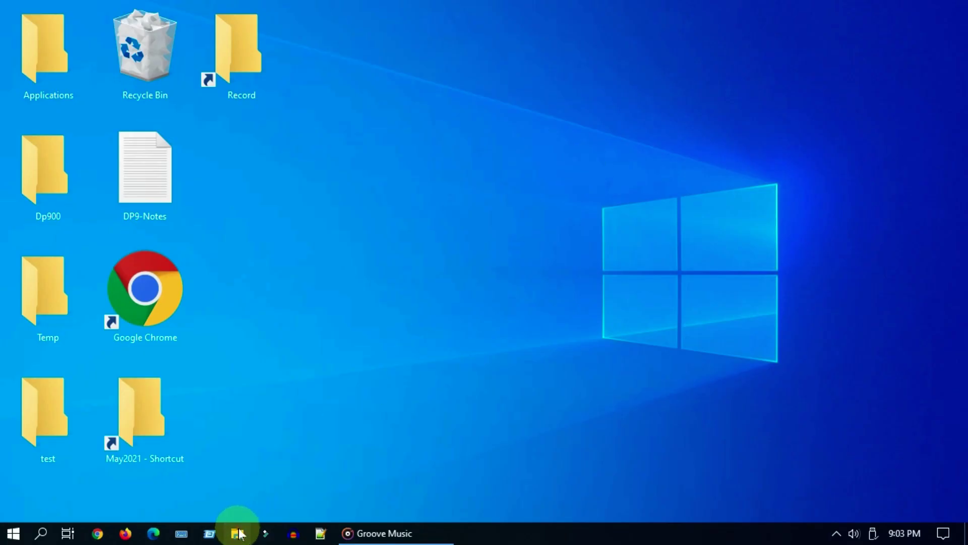
Step: Open the Desktop folder's Security tab and check the signed-in user's Full control permissions
click(239, 534)
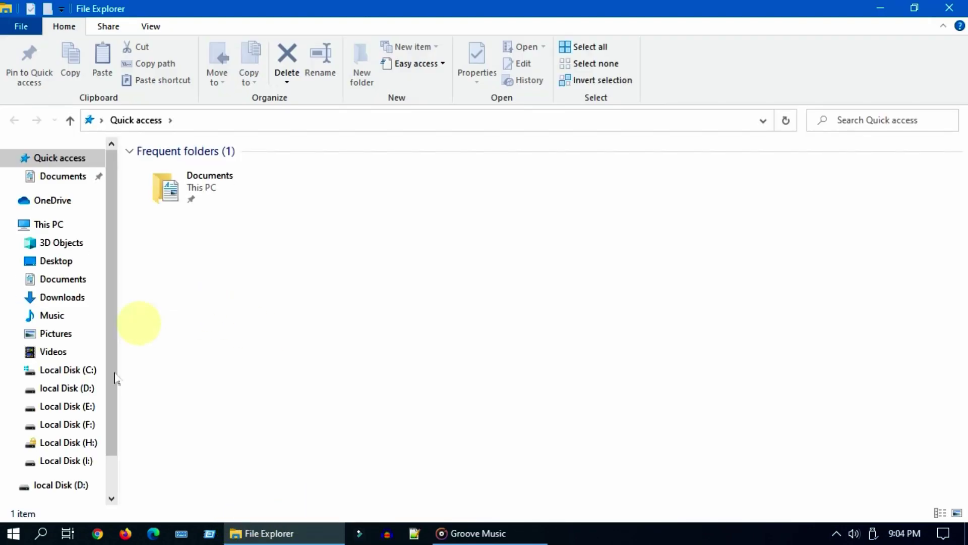
right_click(57, 263)
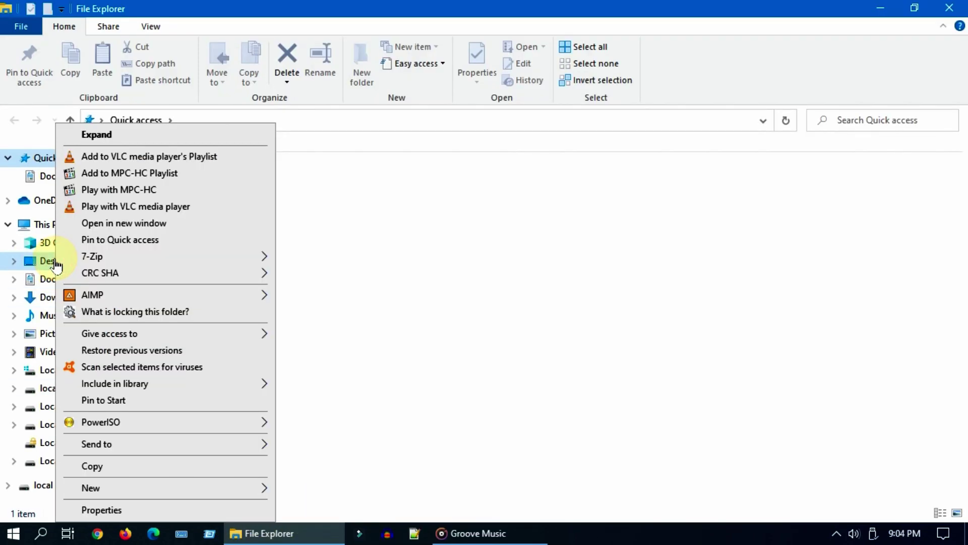
click(144, 510)
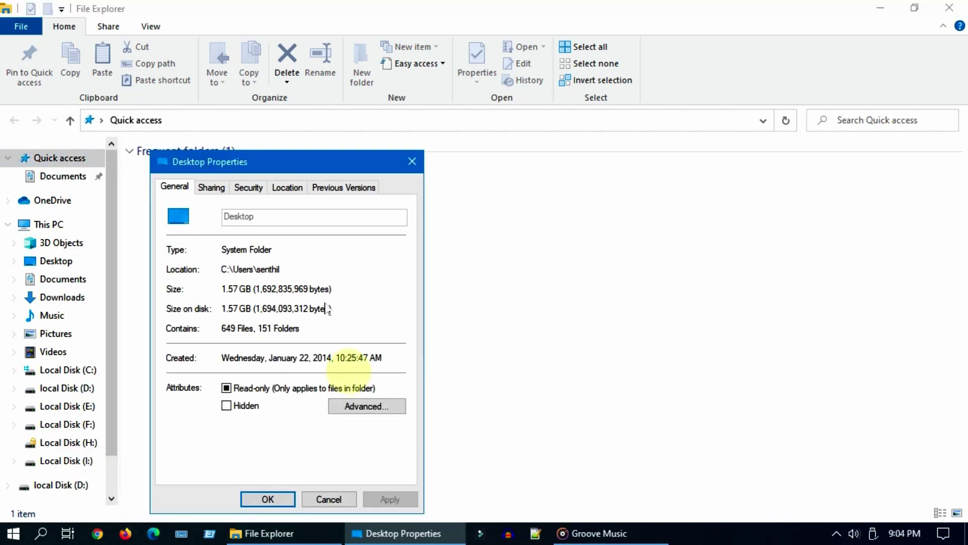
click(245, 192)
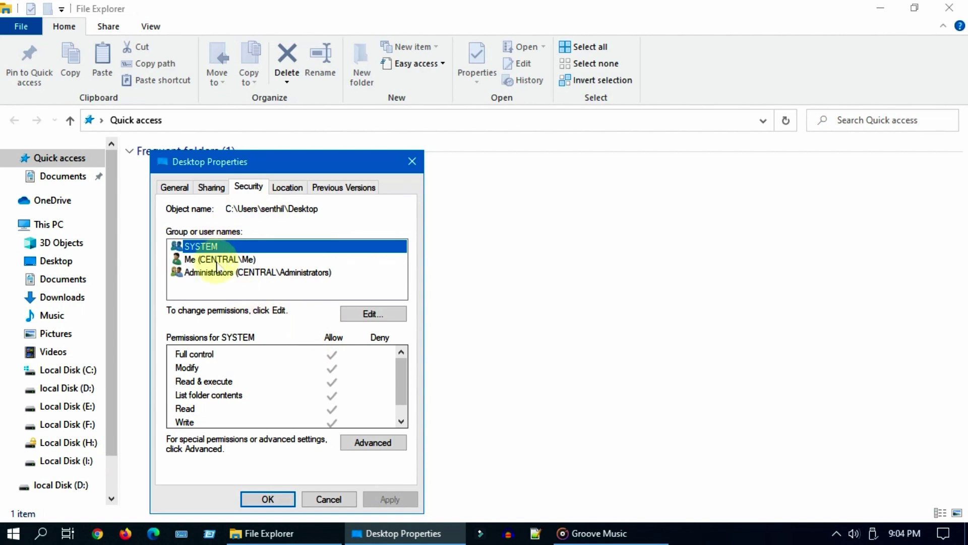
click(14, 534)
mouse_move(27, 355)
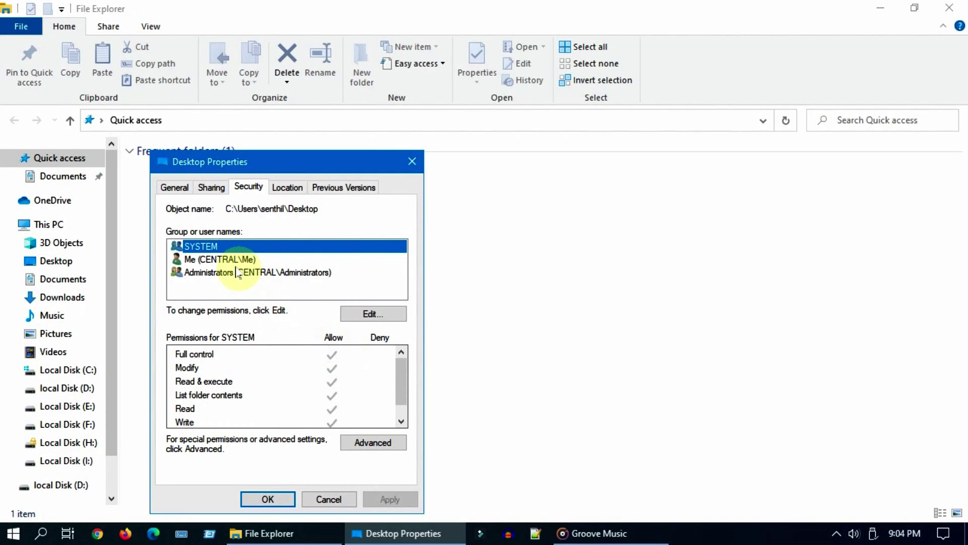
click(237, 260)
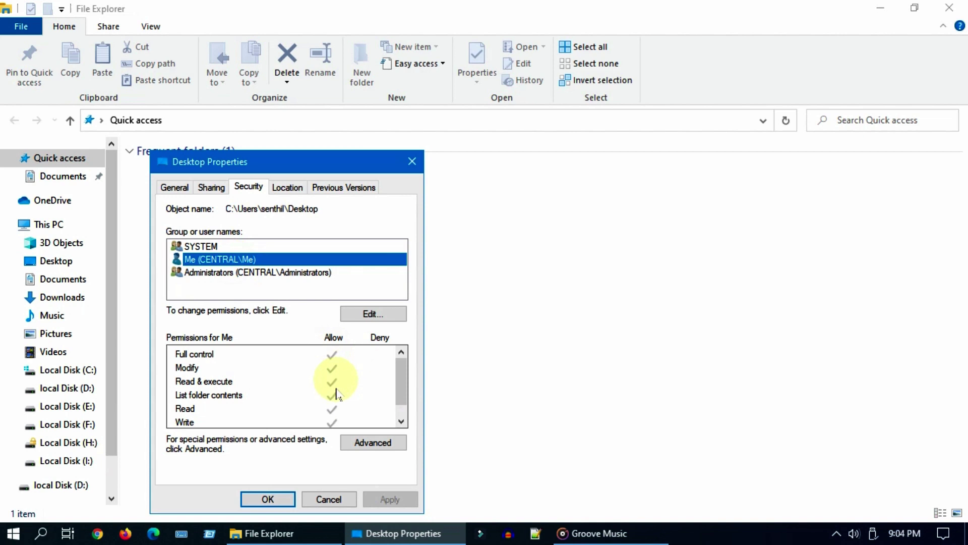
drag(402, 385, 398, 415)
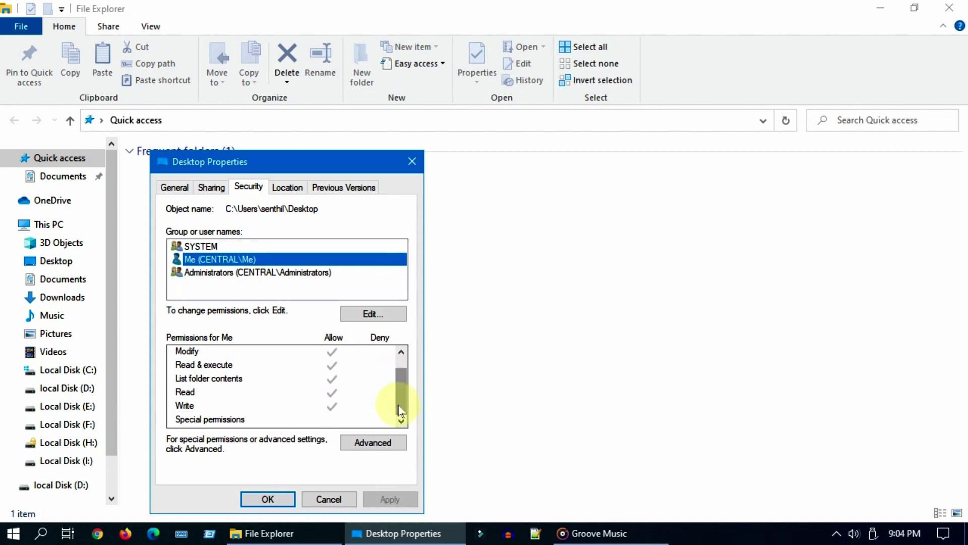
scroll(335, 378, up, 1)
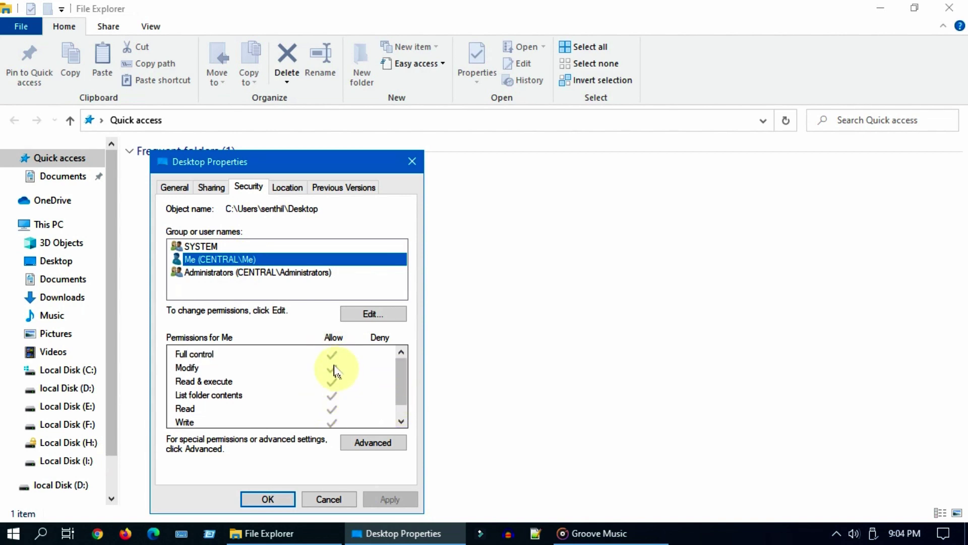
Step: Add the user 'me' to the Desktop folder's permissions list
click(373, 315)
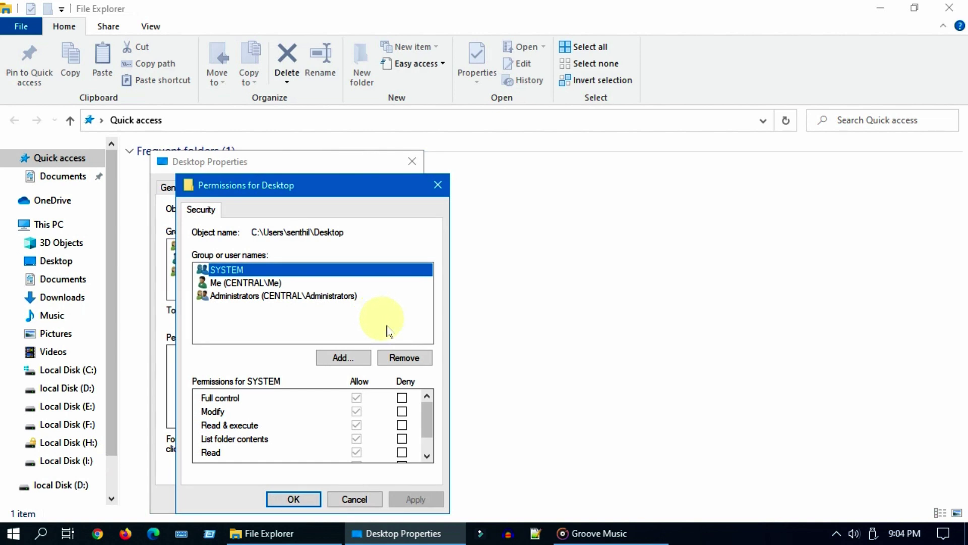
click(252, 286)
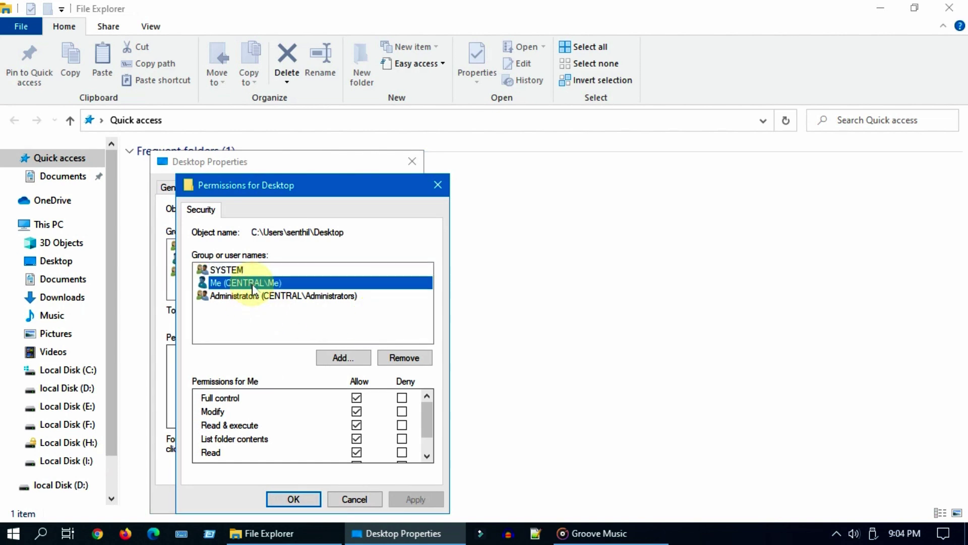
click(352, 356)
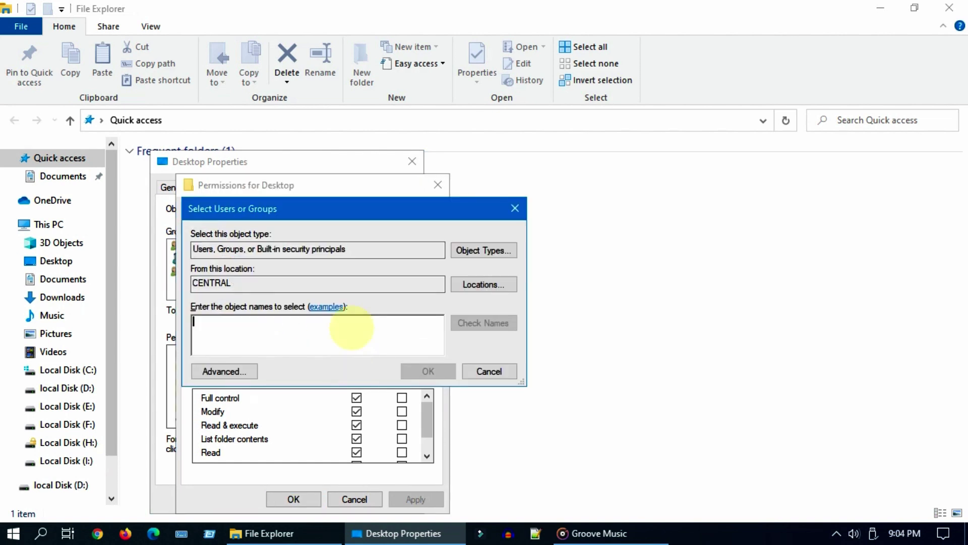
text(me)
click(479, 324)
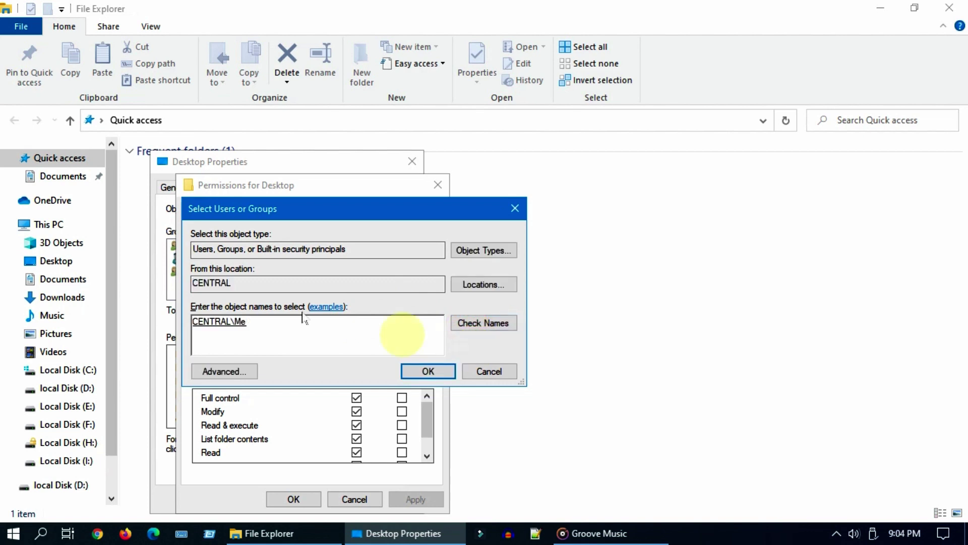
click(428, 370)
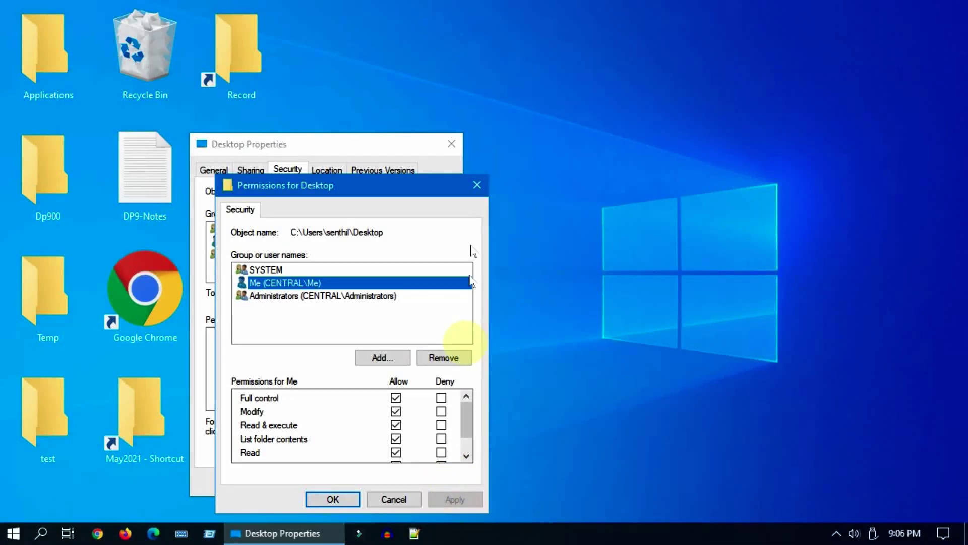
Step: Close the permissions and Properties windows and refresh the desktop
click(477, 185)
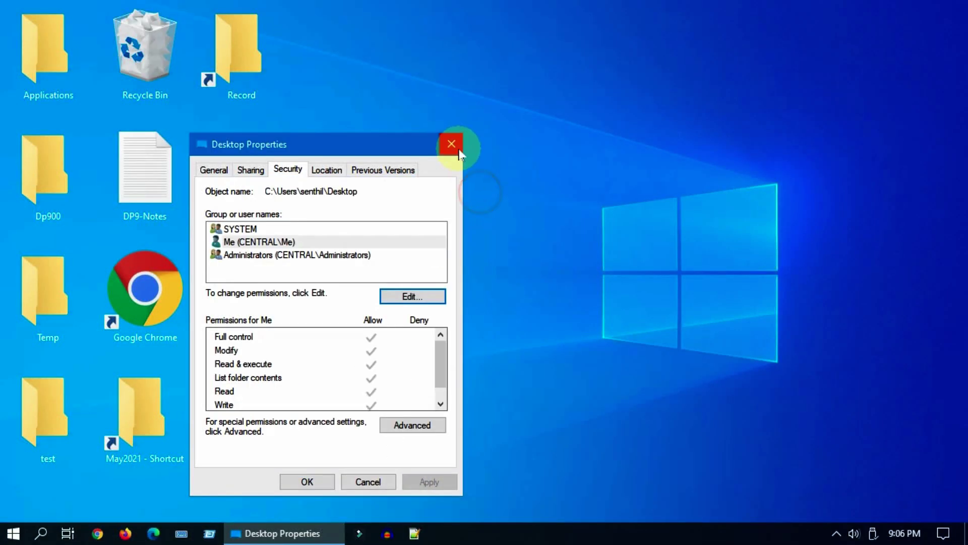
click(451, 145)
right_click(371, 166)
click(426, 212)
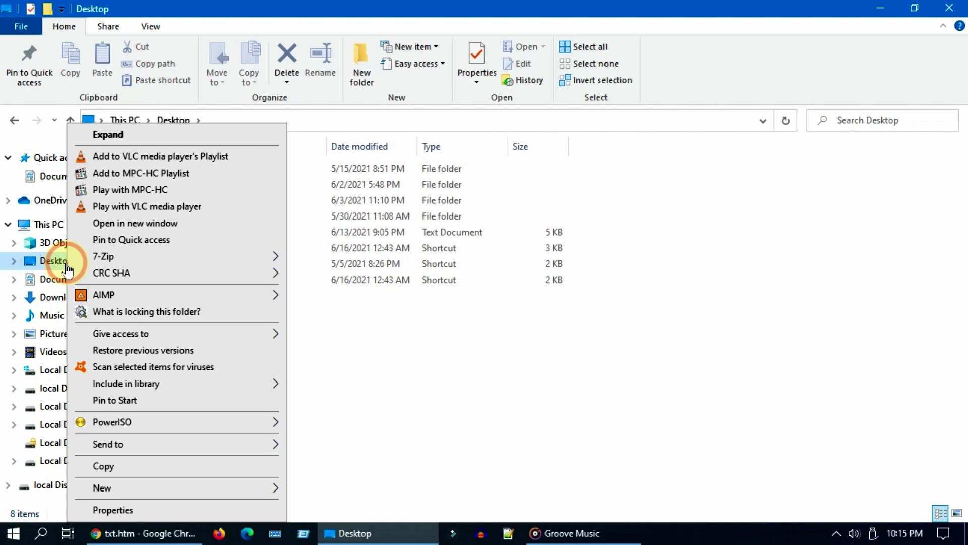
Step: View the Desktop folder's Advanced Attributes to check its encryption setting
click(158, 510)
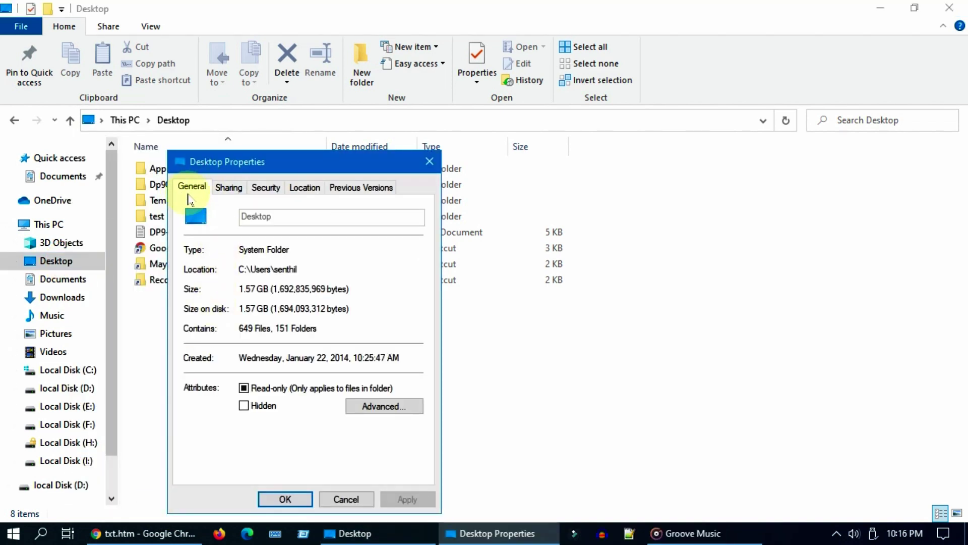
click(395, 406)
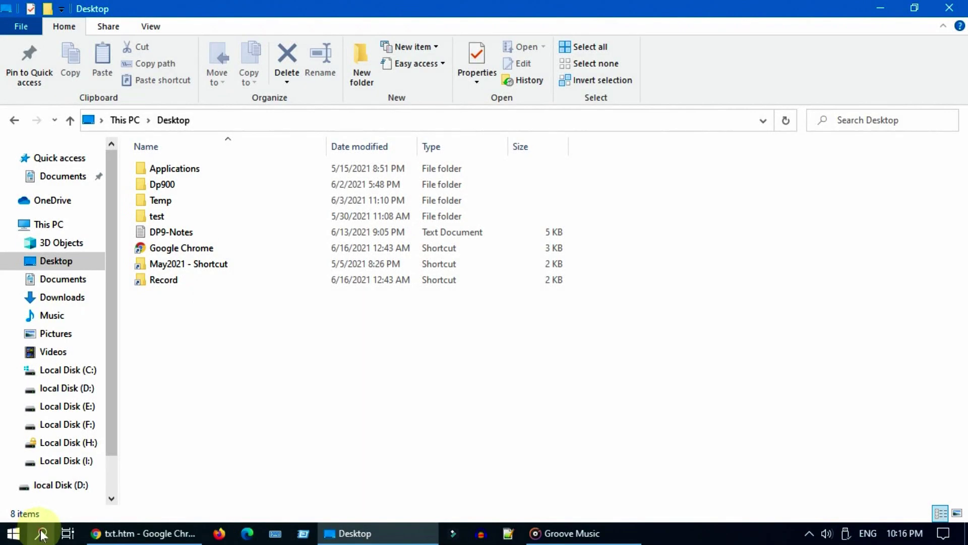
Step: Launch regedit and navigate to HKEY_LOCAL_MACHINE\SYSTEM\CurrentControlSet\Control\FileSystem
click(41, 534)
text(reg)
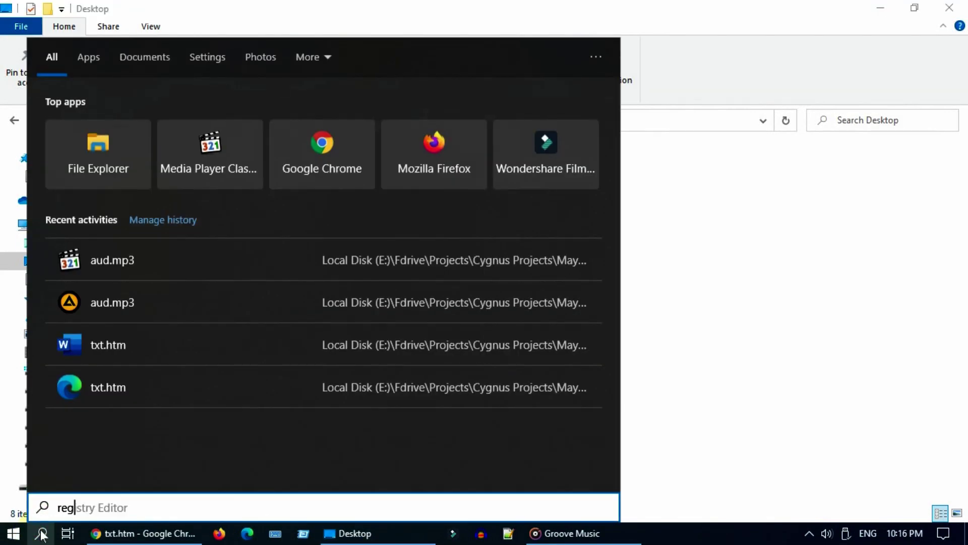
text(edit)
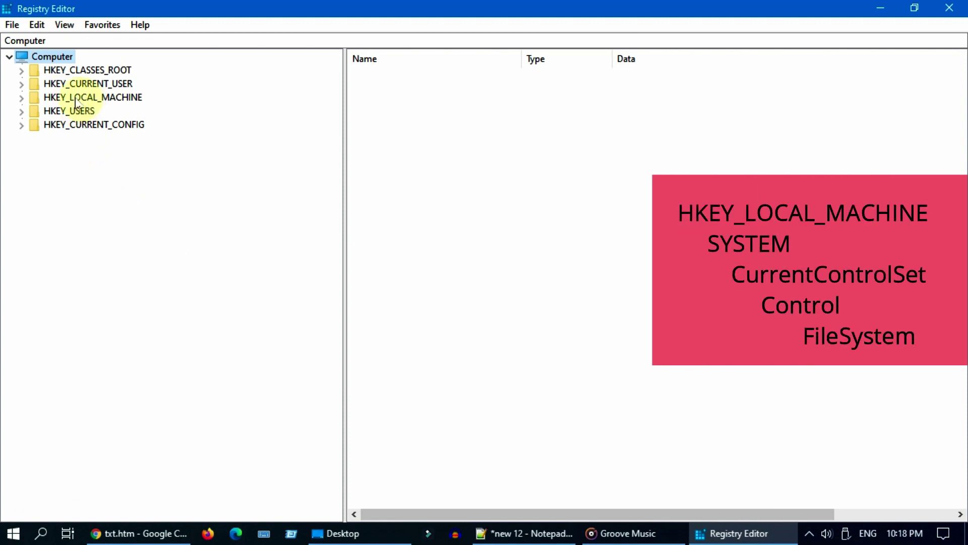
click(22, 98)
click(33, 180)
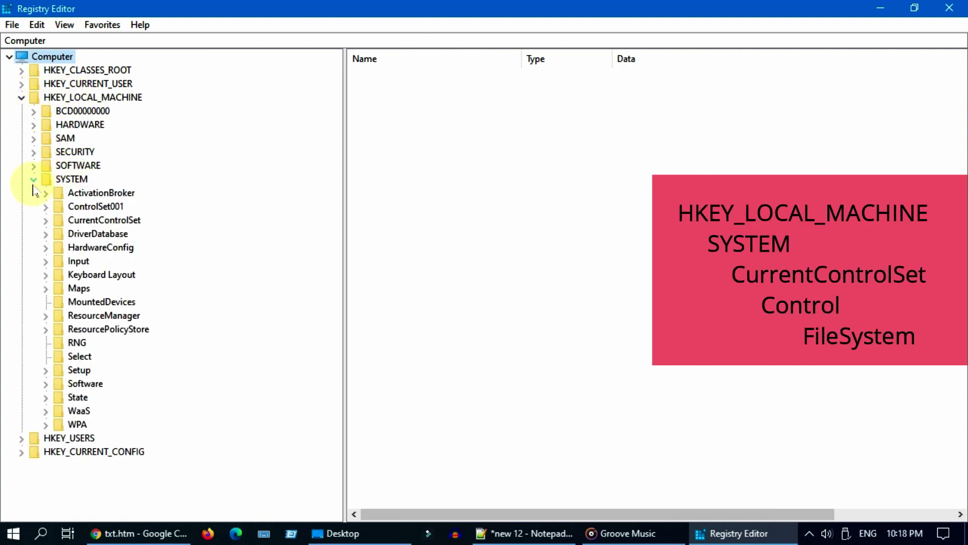
click(46, 221)
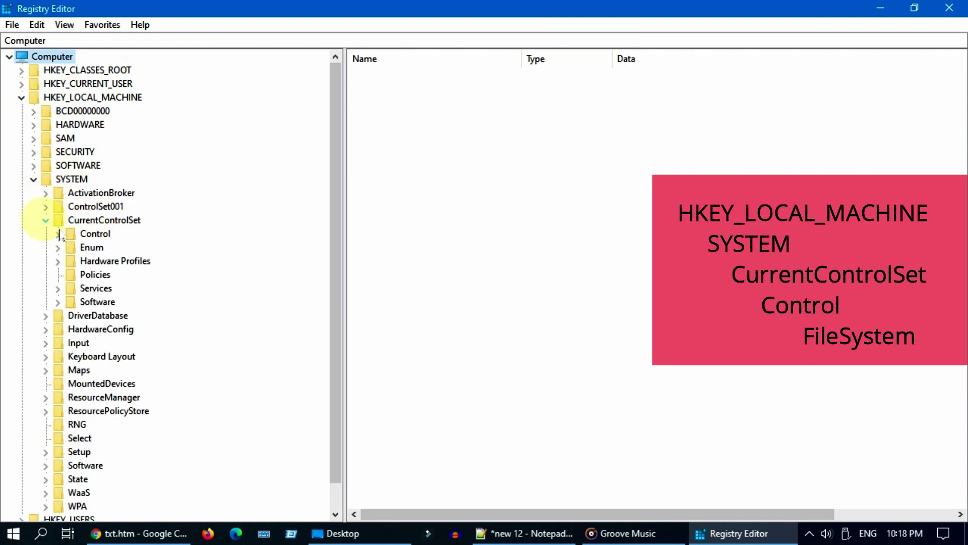
click(58, 234)
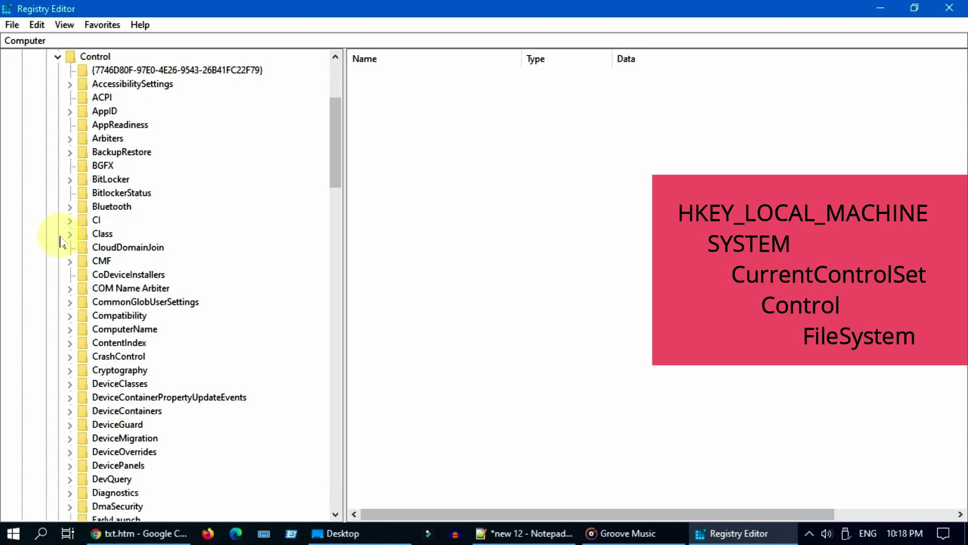
scroll(60, 242, down, 4)
click(113, 410)
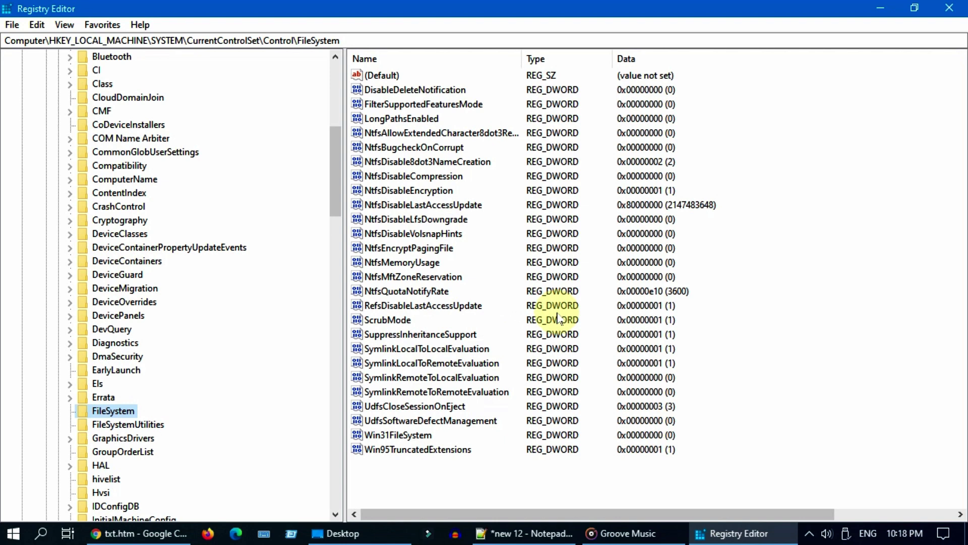
Step: Set NtfsDisableEncryption to 0, then close Registry Editor and the Desktop window to restart
click(407, 196)
double_click(437, 196)
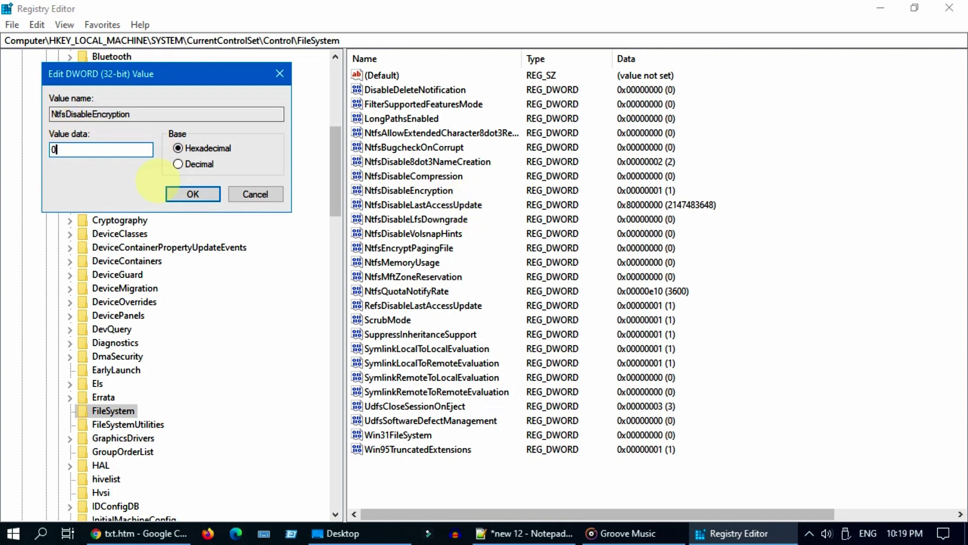
click(195, 201)
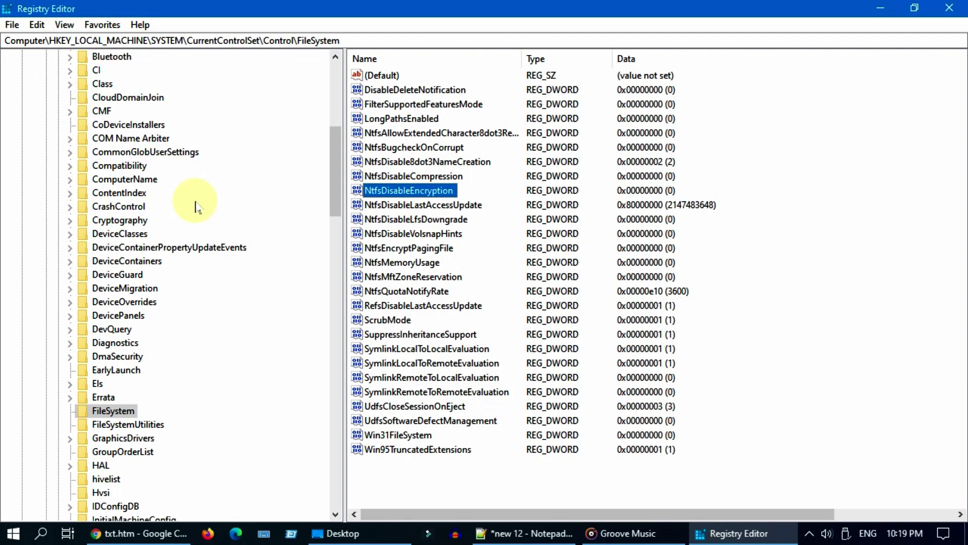
click(949, 8)
click(949, 8)
click(13, 533)
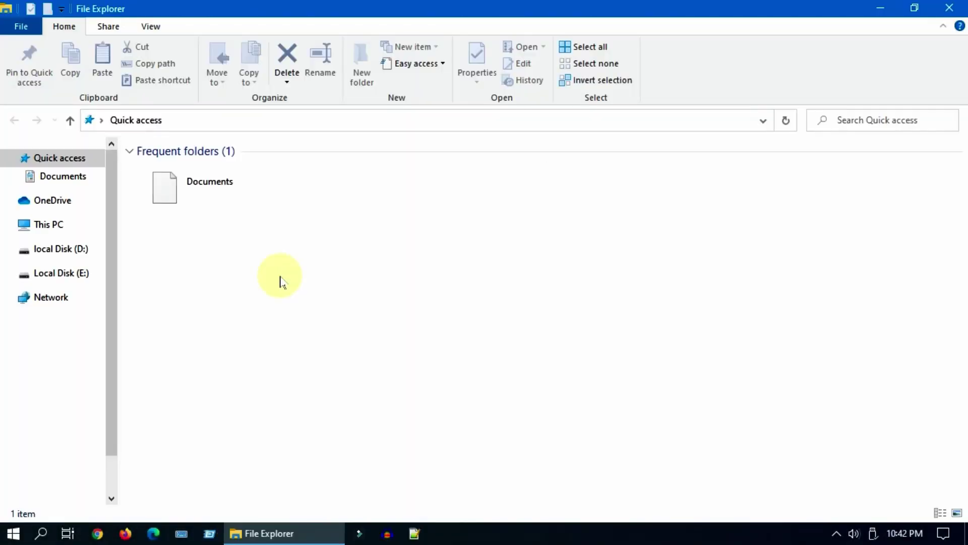
Step: Clear Encrypt contents and Read-only on the Desktop folder, applying to all contents and ignoring errors
click(70, 260)
right_click(71, 261)
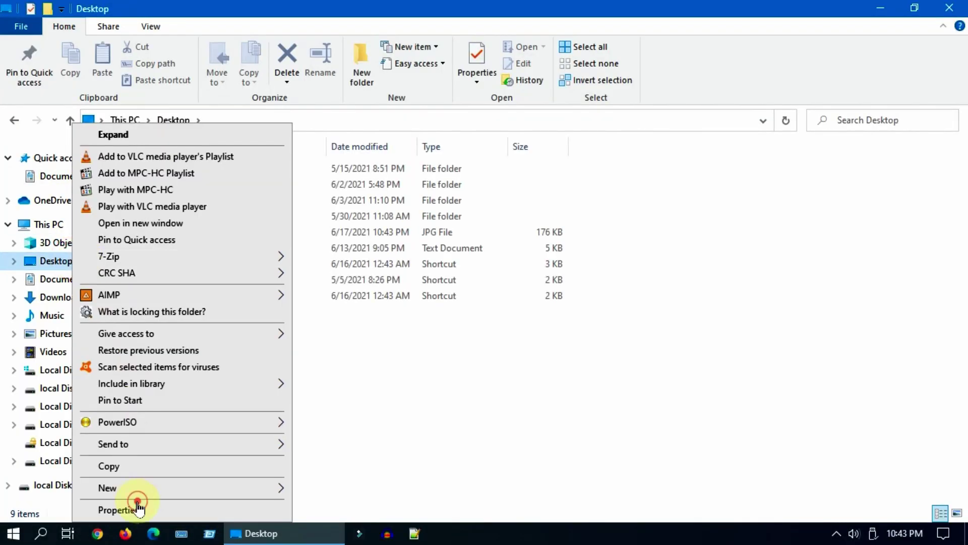
click(138, 506)
click(353, 409)
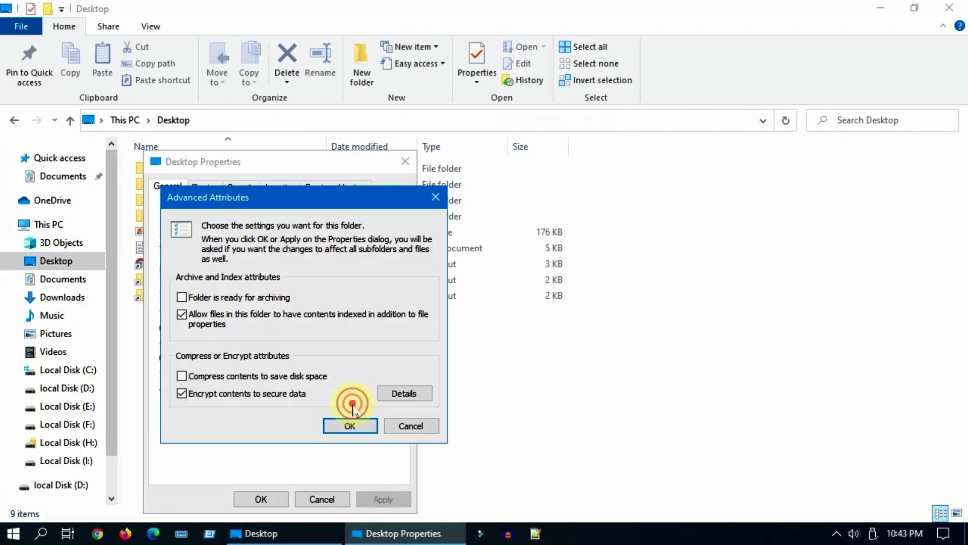
click(181, 396)
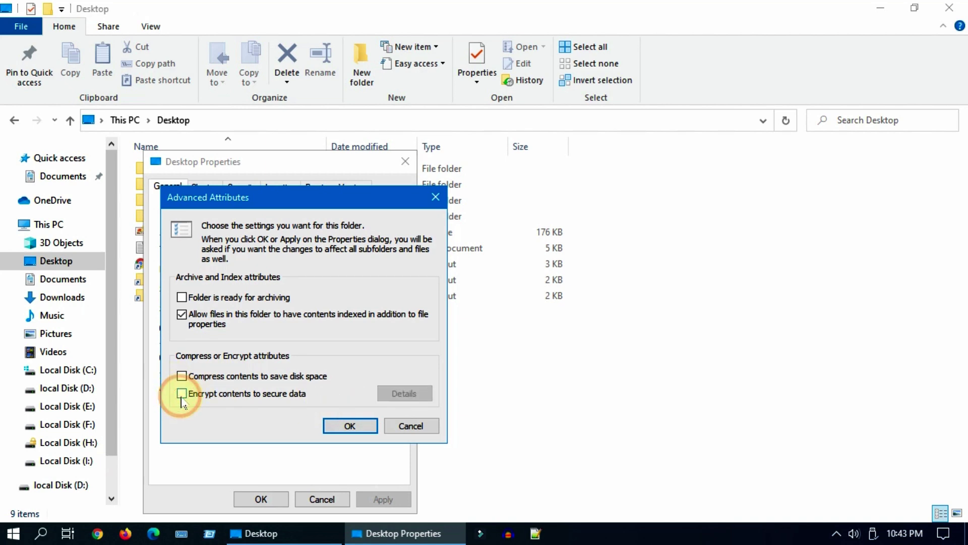
click(350, 426)
click(220, 388)
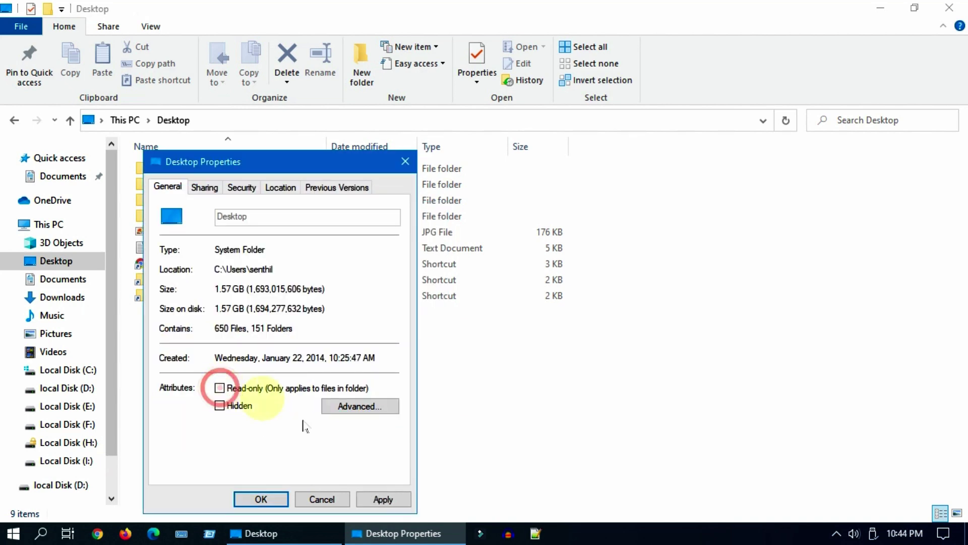
click(381, 498)
click(371, 358)
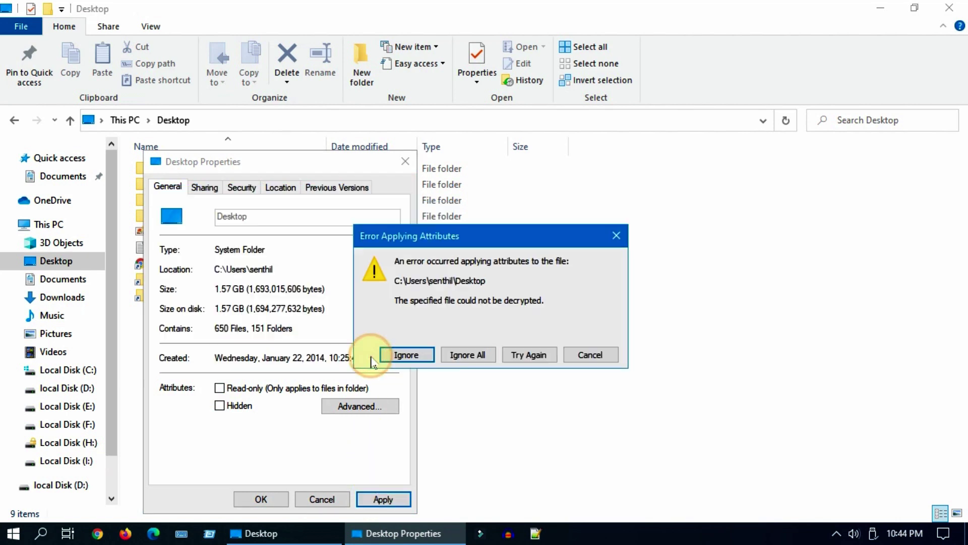
click(475, 355)
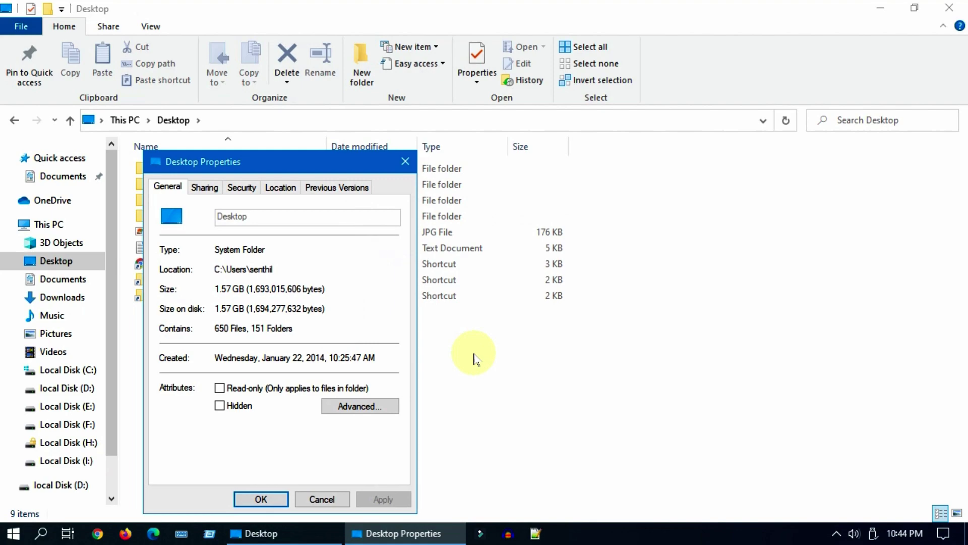
click(257, 500)
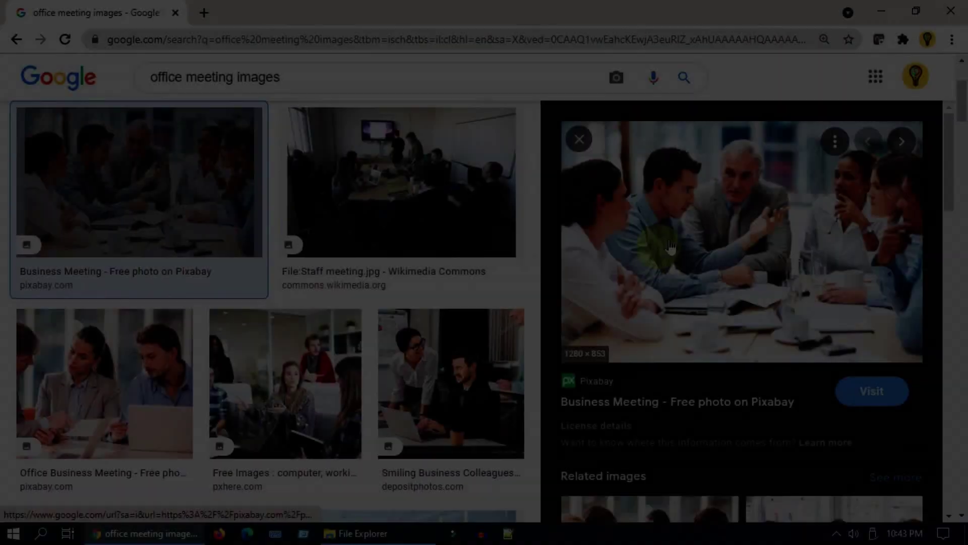
Step: Save business-meeting-5395567_1280.jpg to the Desktop, close Photo Viewer, and check Chrome's Downloads list
right_click(679, 232)
click(788, 393)
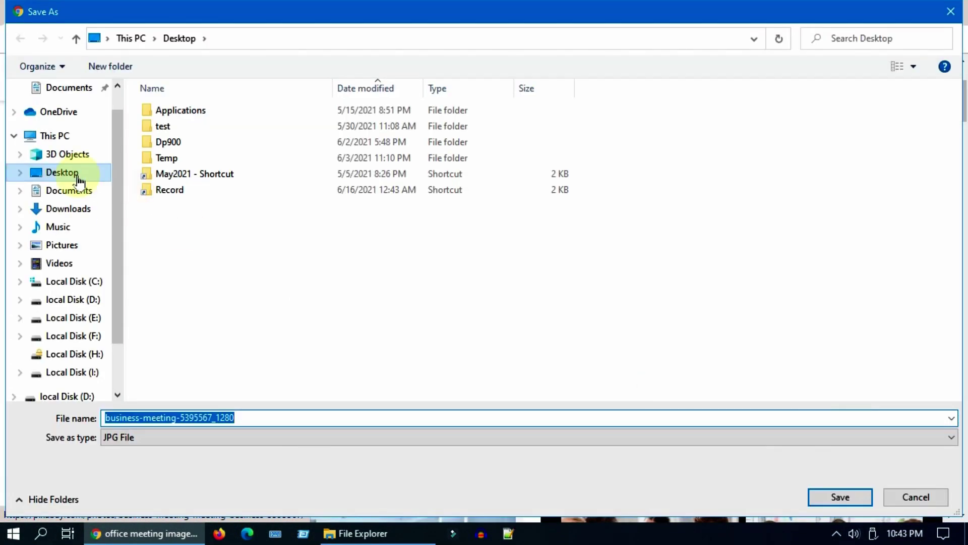
click(329, 432)
click(838, 498)
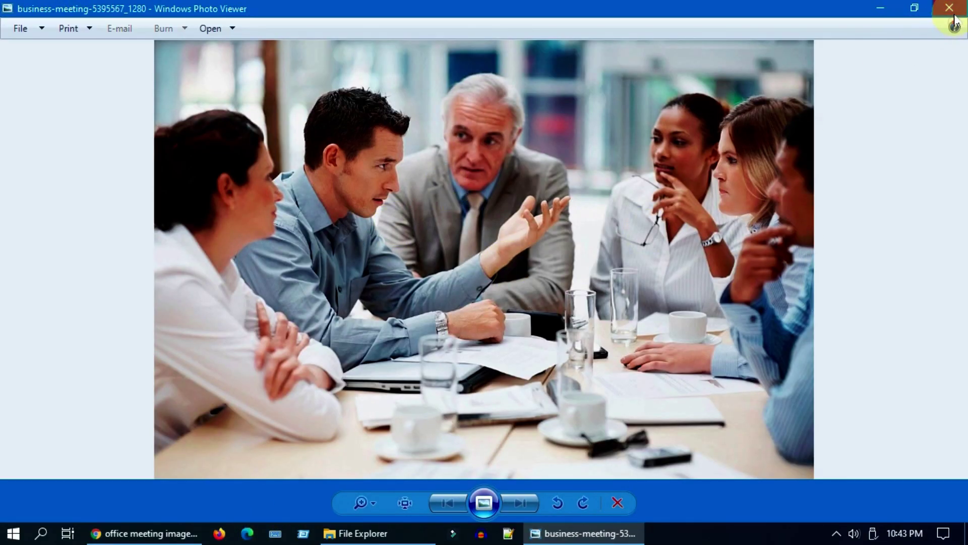
click(953, 14)
click(953, 39)
click(883, 148)
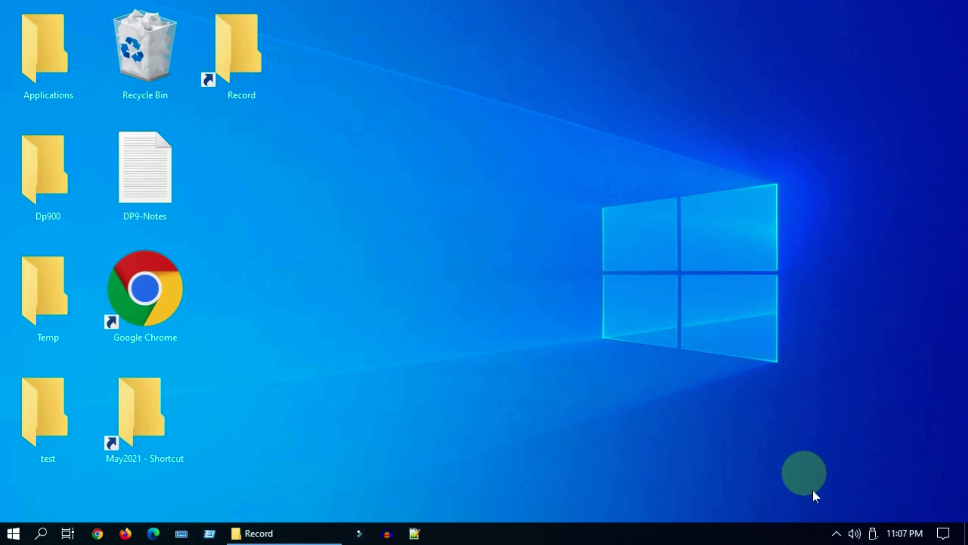
Step: Disable the Avast shields for 10 minutes from the system tray icon
click(837, 534)
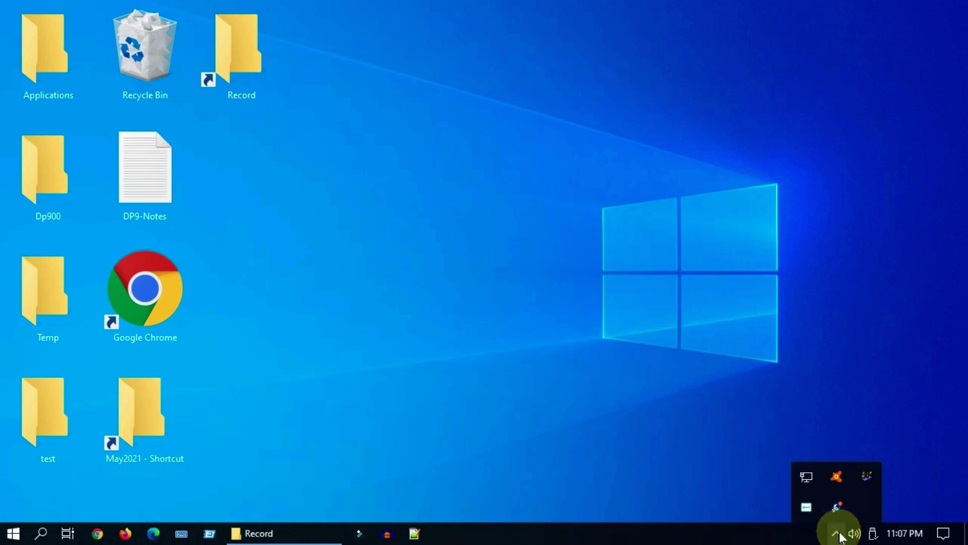
right_click(836, 477)
click(888, 373)
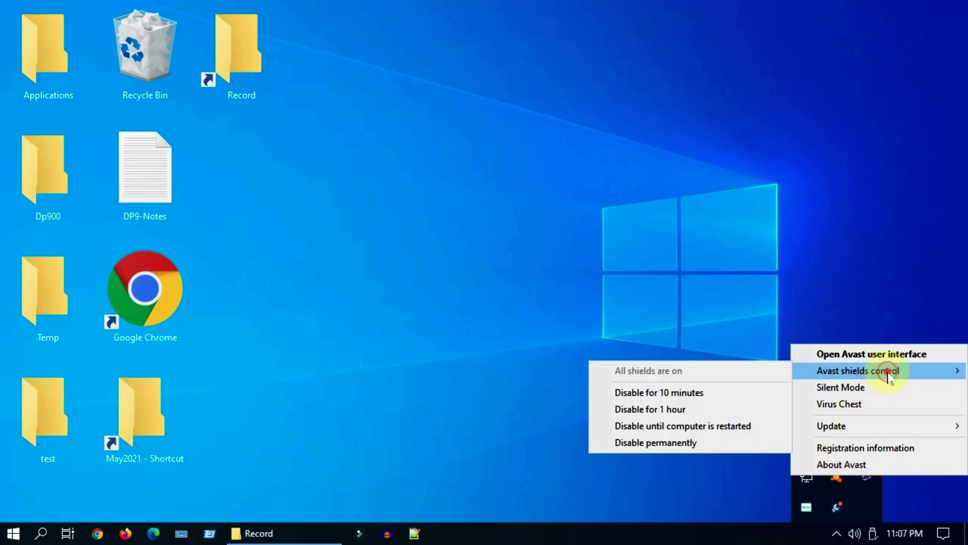
click(724, 399)
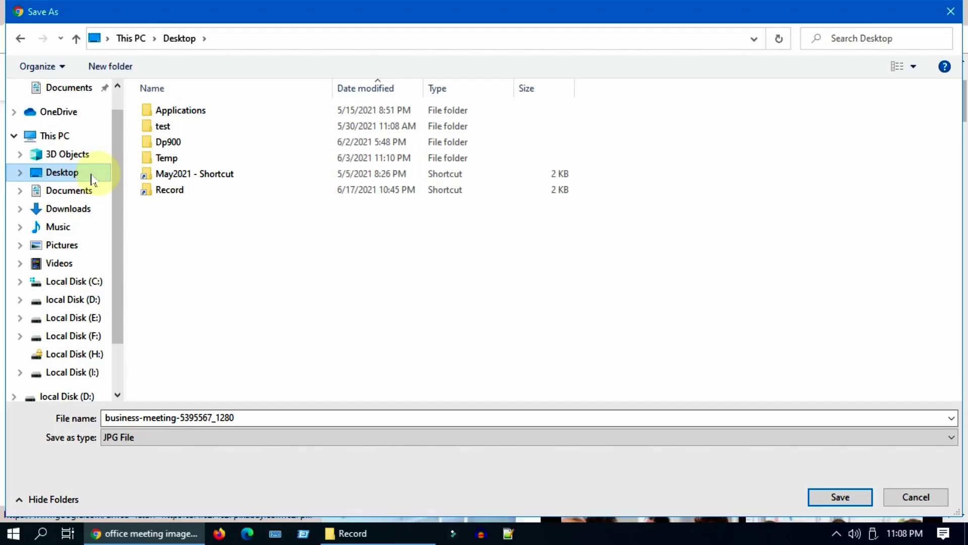
Step: Save the business-meeting photo to the Downloads folder instead of the Desktop
click(91, 212)
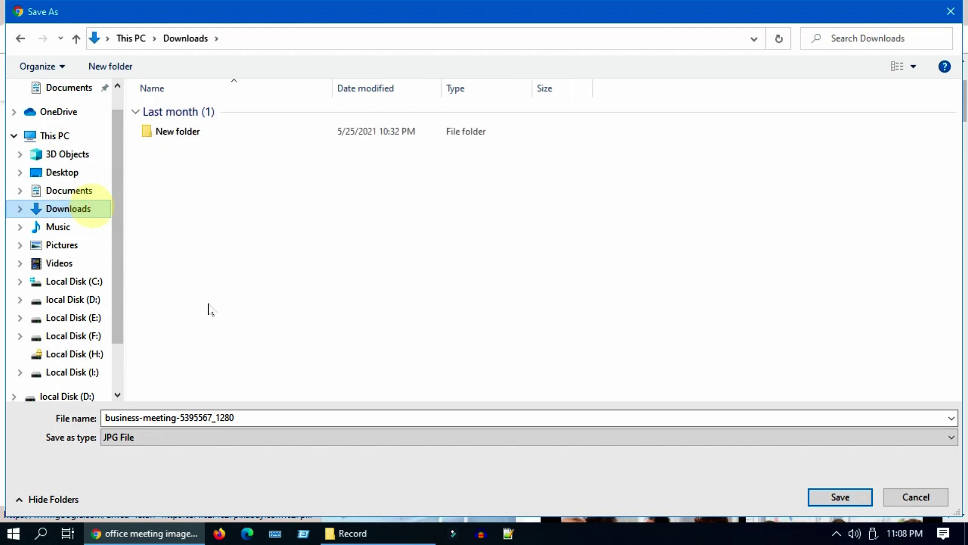
click(840, 497)
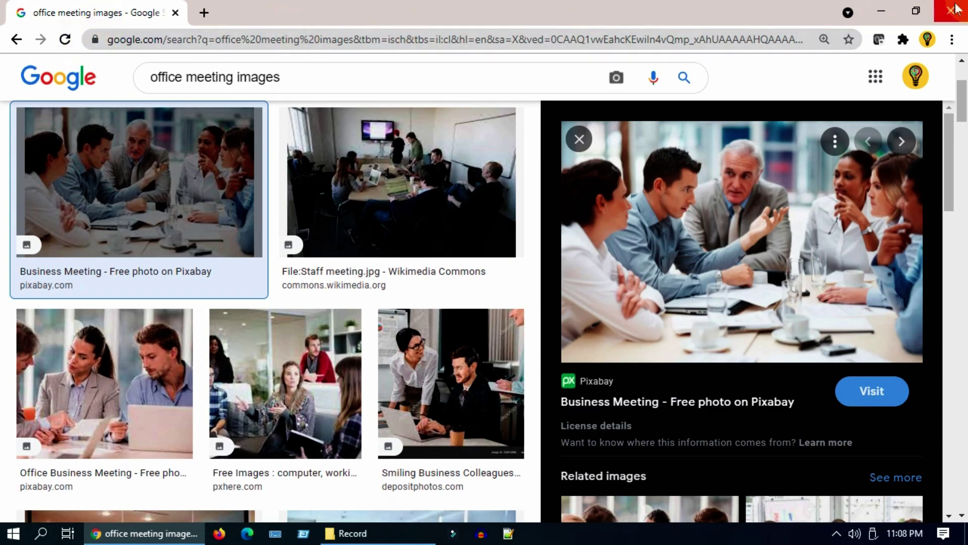
Step: Load the office meeting image search in Firefox and save the business-meeting photo to the Desktop
click(882, 11)
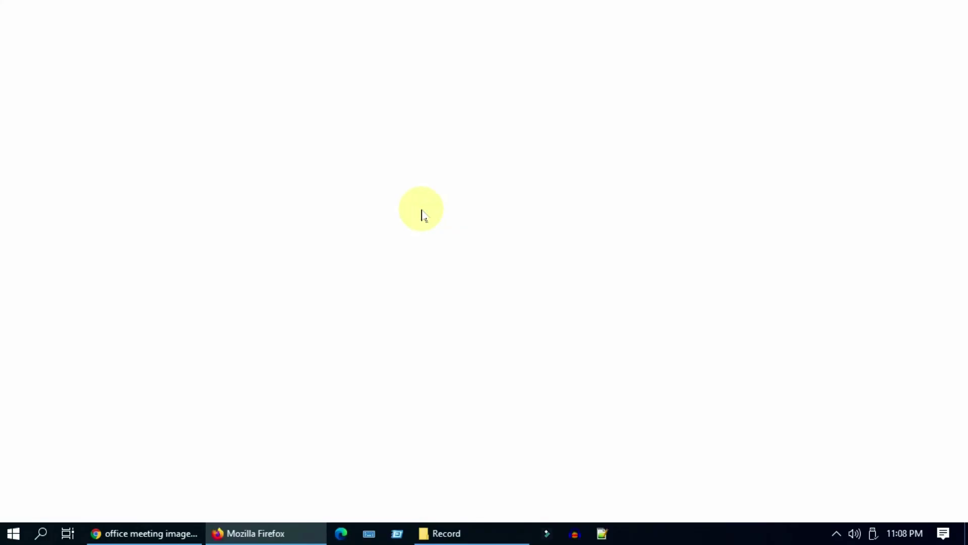
key(ctrl+v)
key(Return)
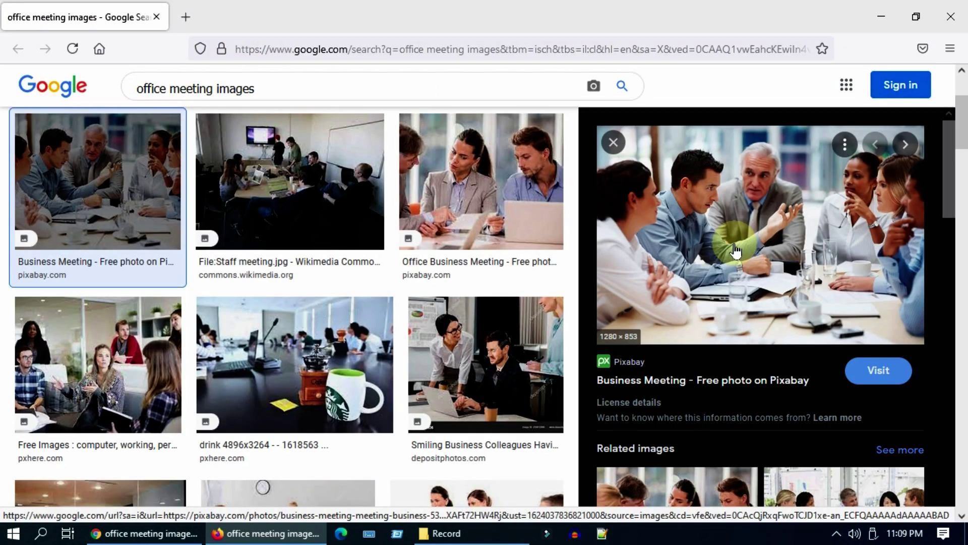
right_click(735, 250)
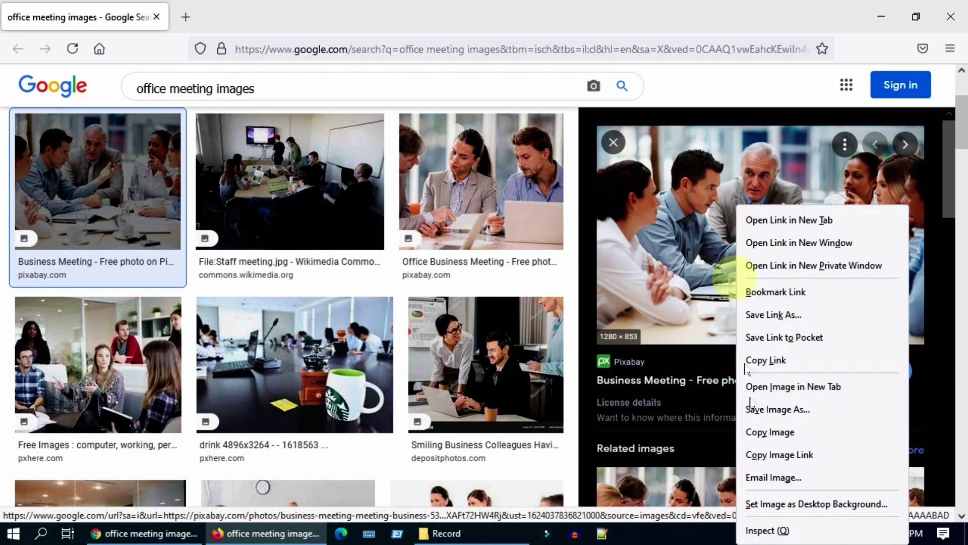
click(759, 410)
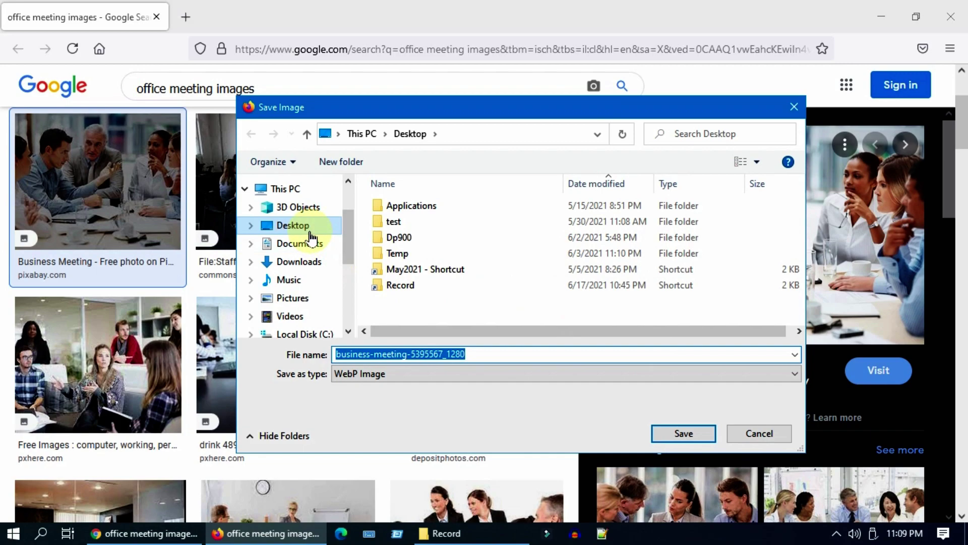
click(304, 226)
click(683, 431)
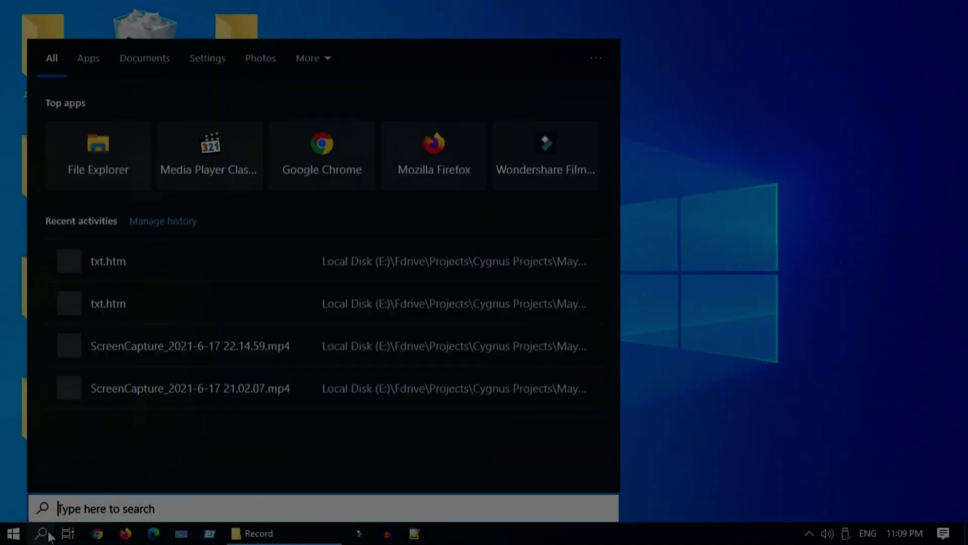
Step: Open Add or remove programs, filter the apps list for 'chrome', and select Google Chrome
text(add)
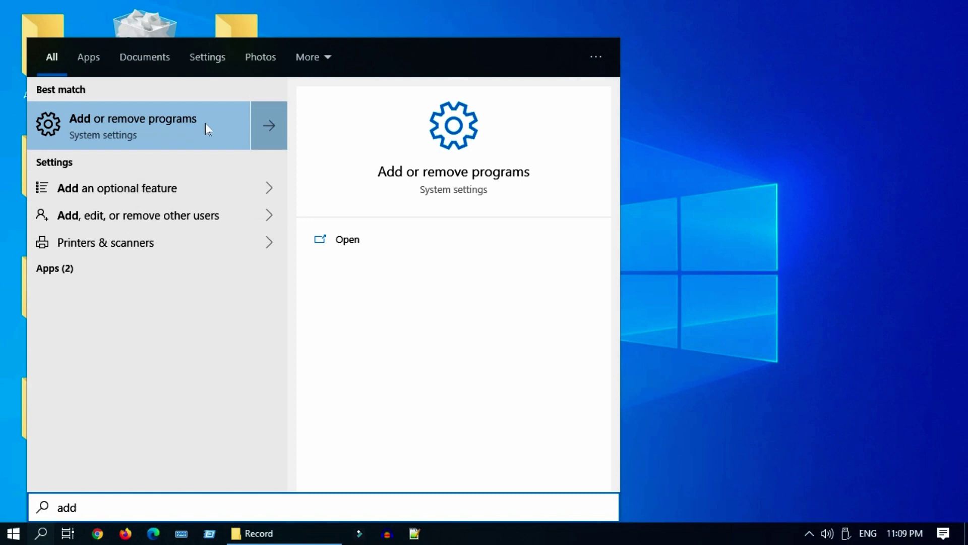
click(162, 130)
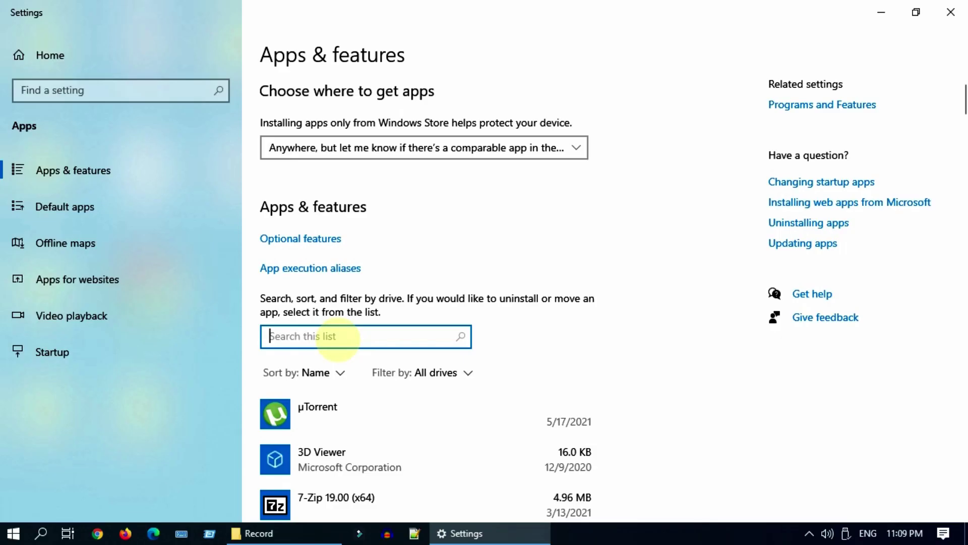
text(chrome)
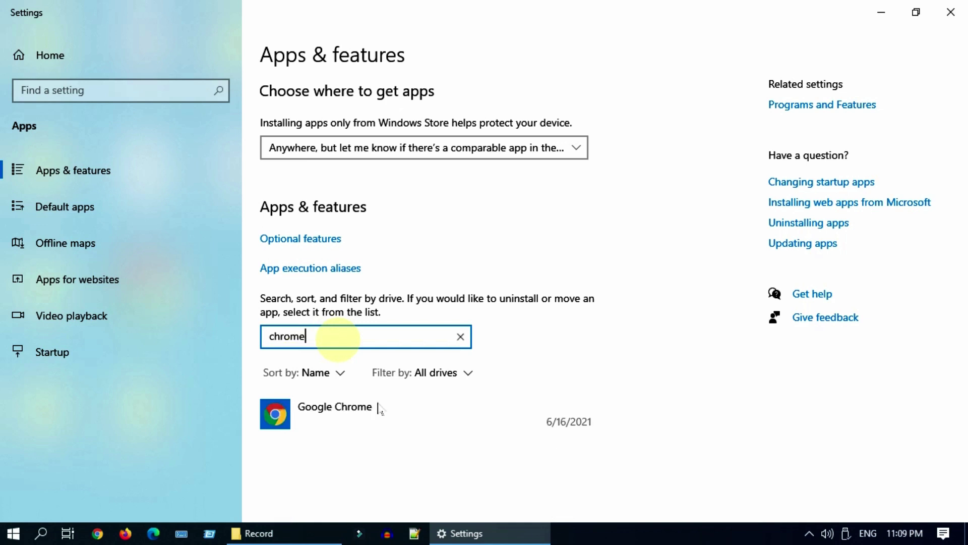
click(381, 409)
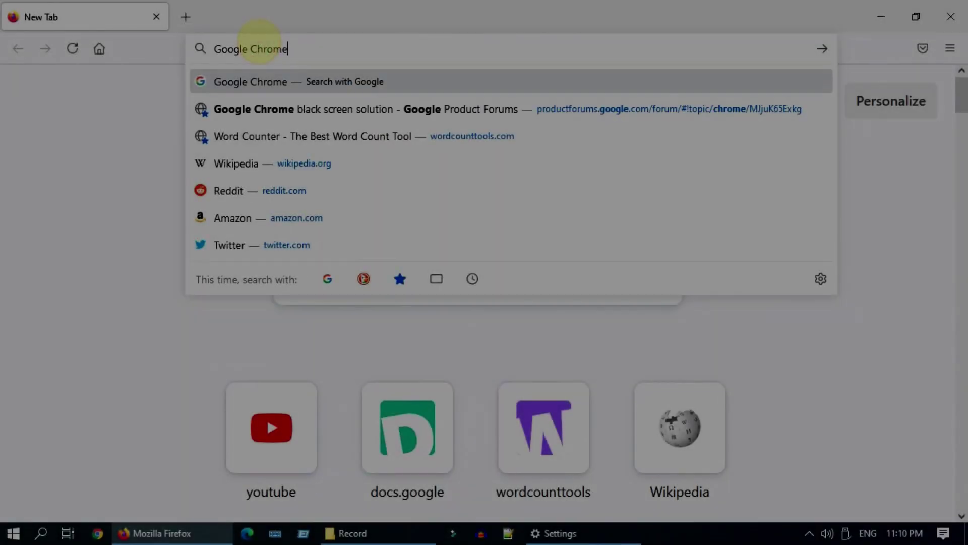
Step: Run a web search for 'Google Chrome' from the Firefox address bar
key(Return)
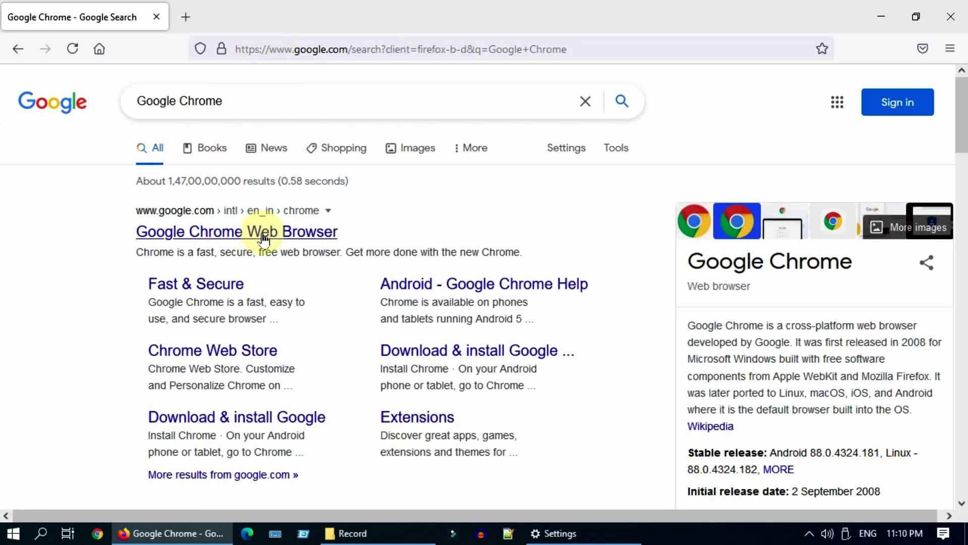